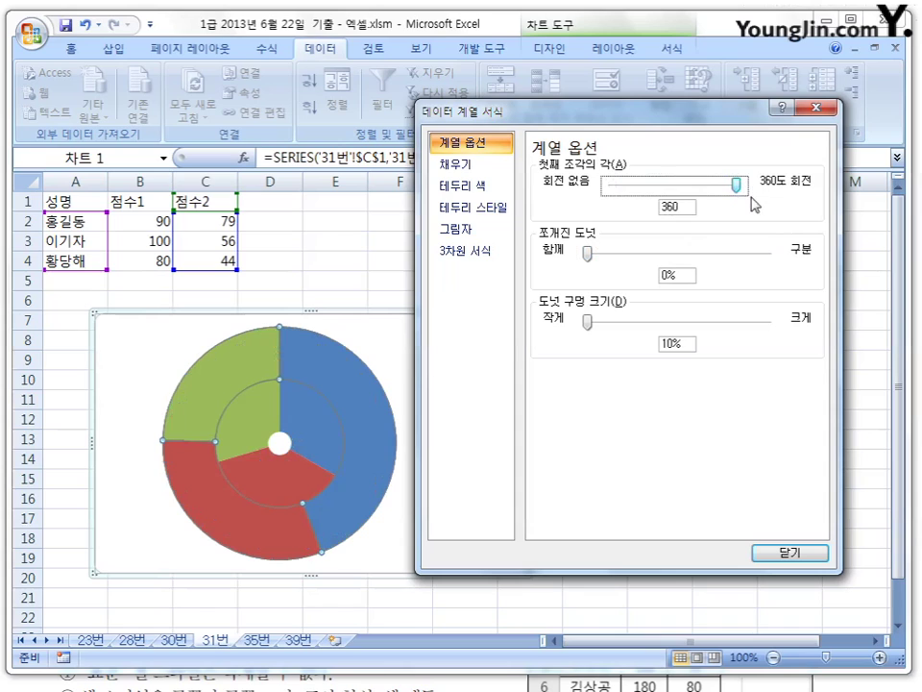
# Set the doughnut series' first slice angle to 0, keeping explosion at 0% and hole size at 10%, and close the series formatting
pyautogui.moveTo(738, 190); pyautogui.dragTo(579, 198)
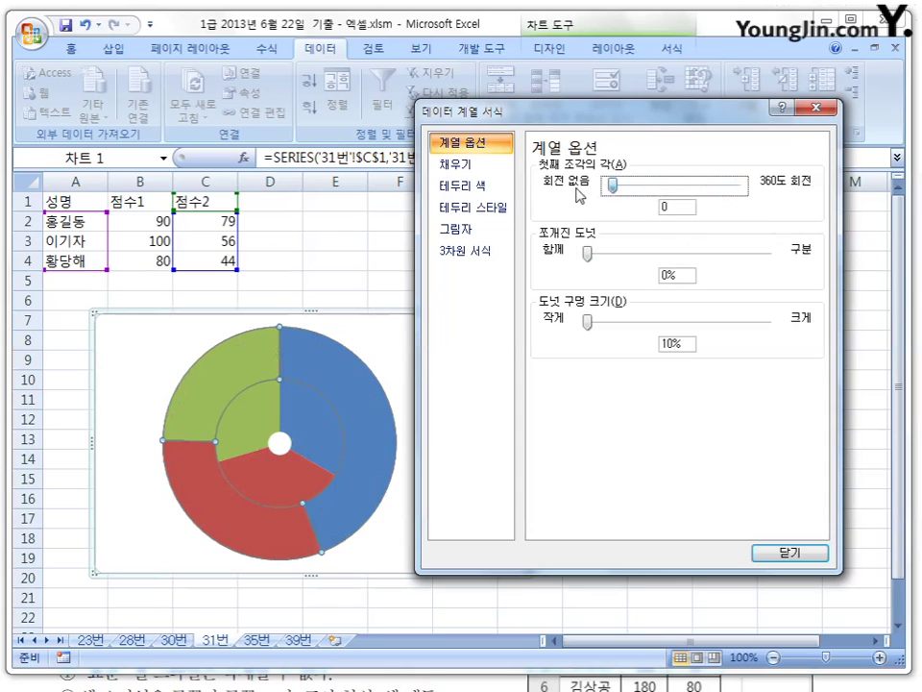
pyautogui.moveTo(588, 254)
pyautogui.mouseDown()
pyautogui.moveTo(609, 264)
pyautogui.moveTo(785, 259)
pyautogui.moveTo(581, 258)
pyautogui.mouseUp()
pyautogui.moveTo(594, 324)
pyautogui.mouseDown()
pyautogui.moveTo(778, 325)
pyautogui.moveTo(579, 332)
pyautogui.mouseUp()
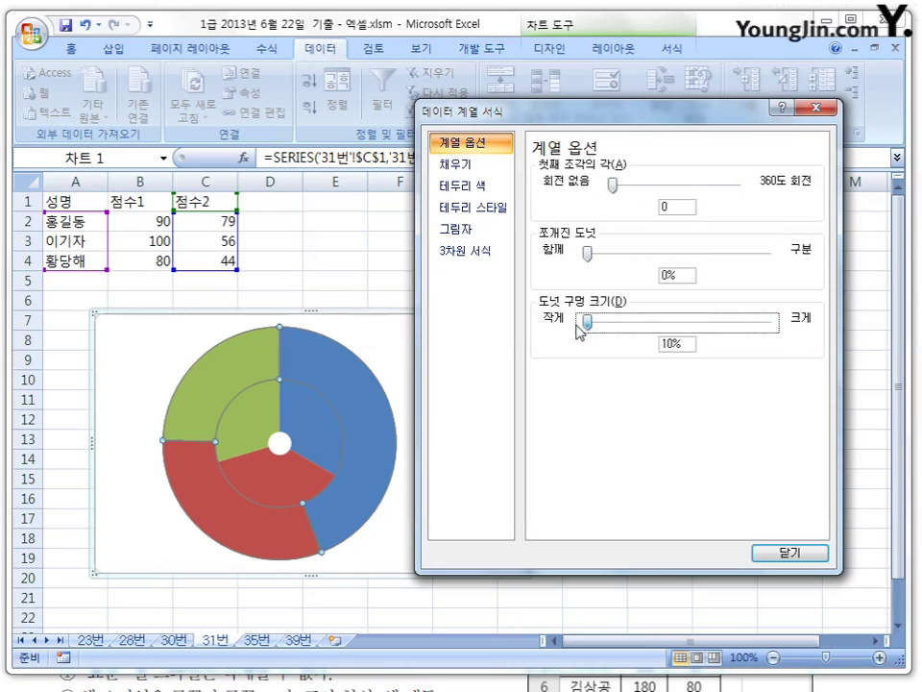
pyautogui.click(815, 551)
pyautogui.press('Escape')
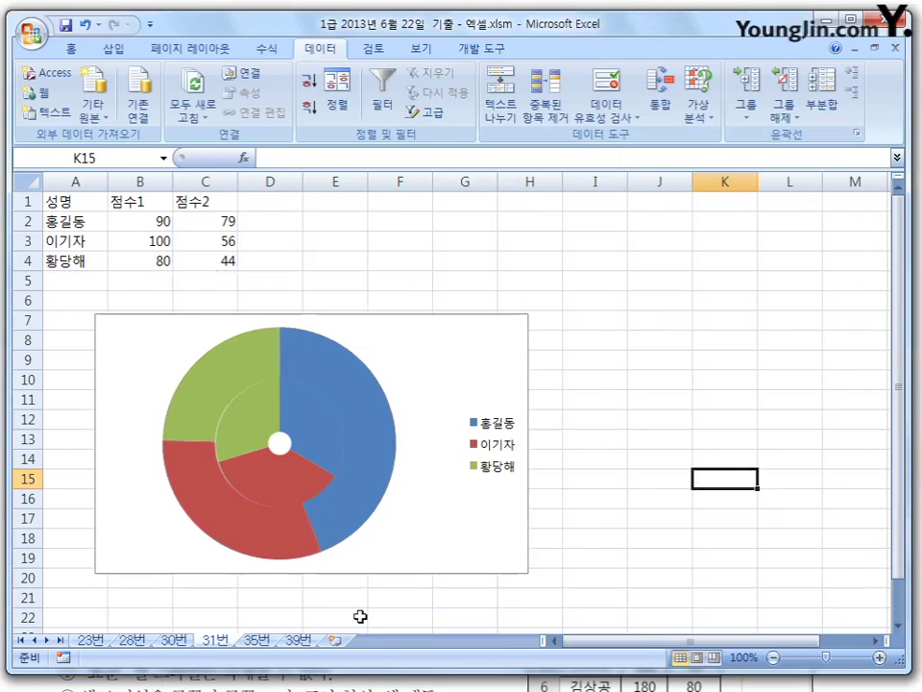
# Open the 35번 sheet and examine the numbers in column A, the department names in E2:E4, and the department formulas in column C
pyautogui.click(257, 639)
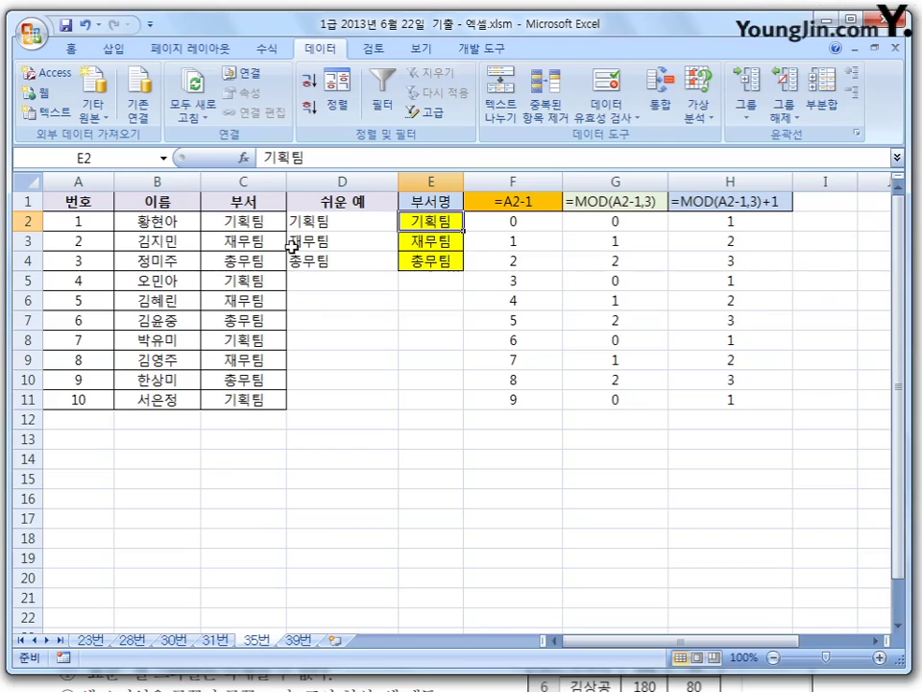
pyautogui.click(97, 220)
pyautogui.click(101, 247)
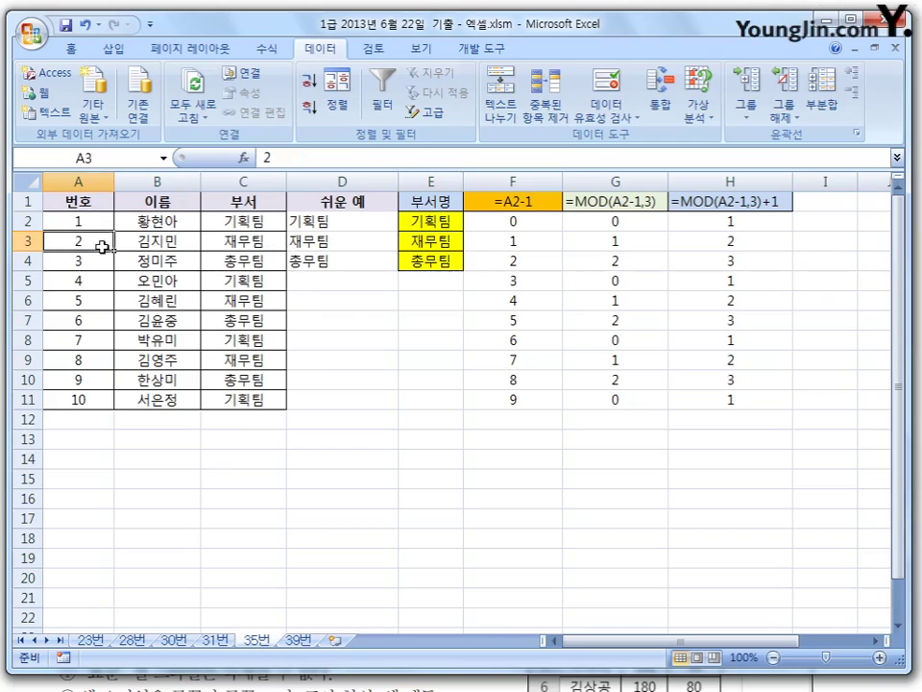
pyautogui.click(330, 223)
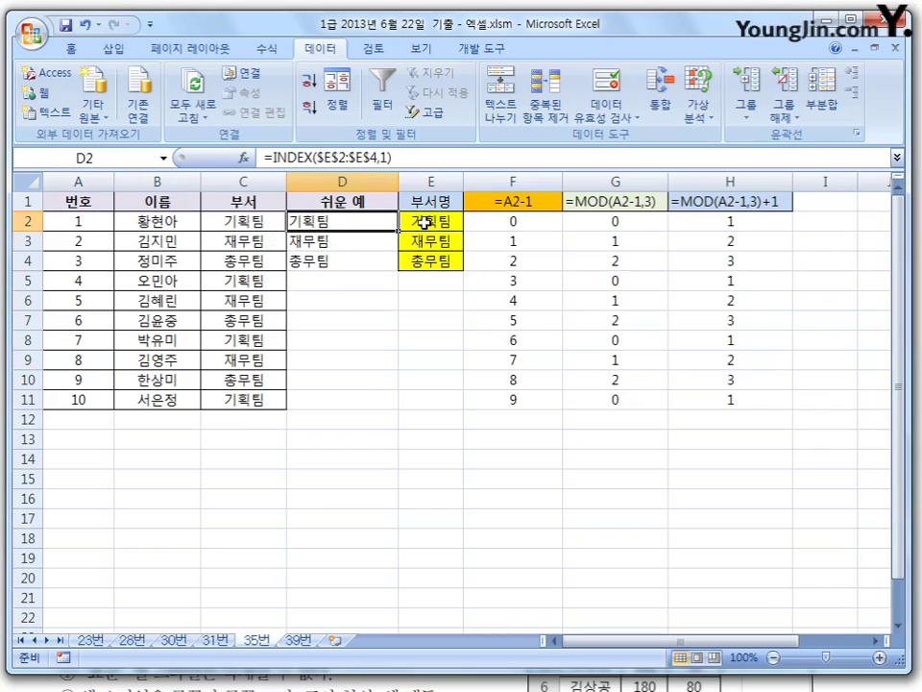
pyautogui.click(428, 222)
pyautogui.click(452, 241)
pyautogui.click(435, 261)
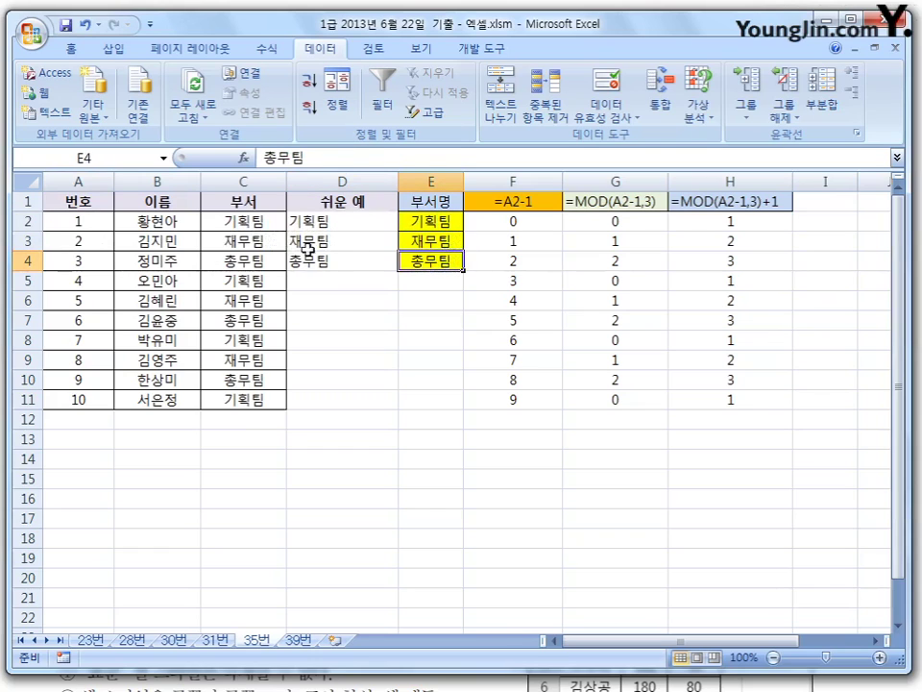
pyautogui.moveTo(252, 221); pyautogui.dragTo(264, 365)
pyautogui.click(263, 400)
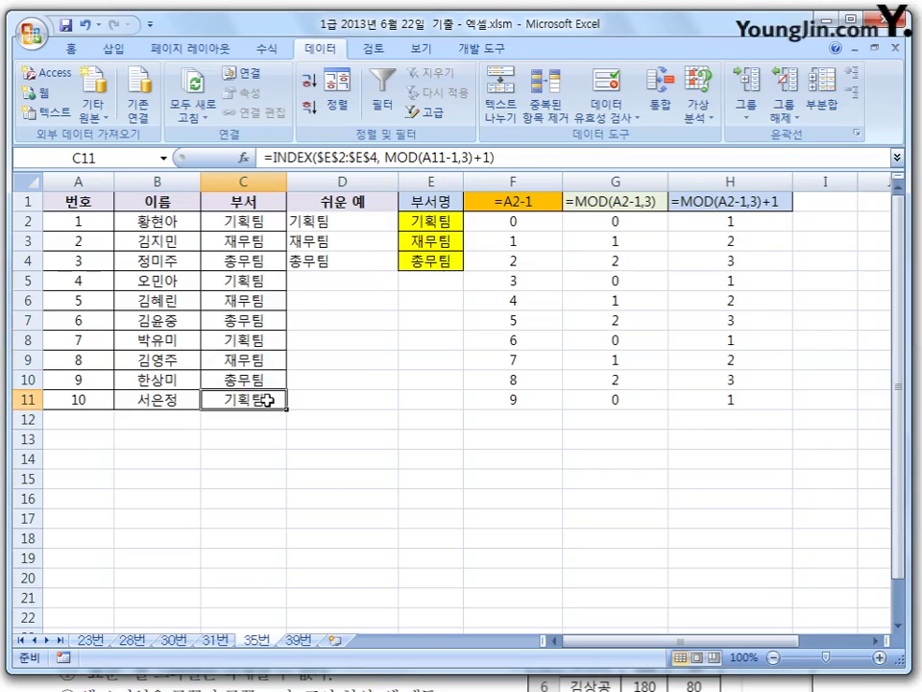
pyautogui.click(248, 223)
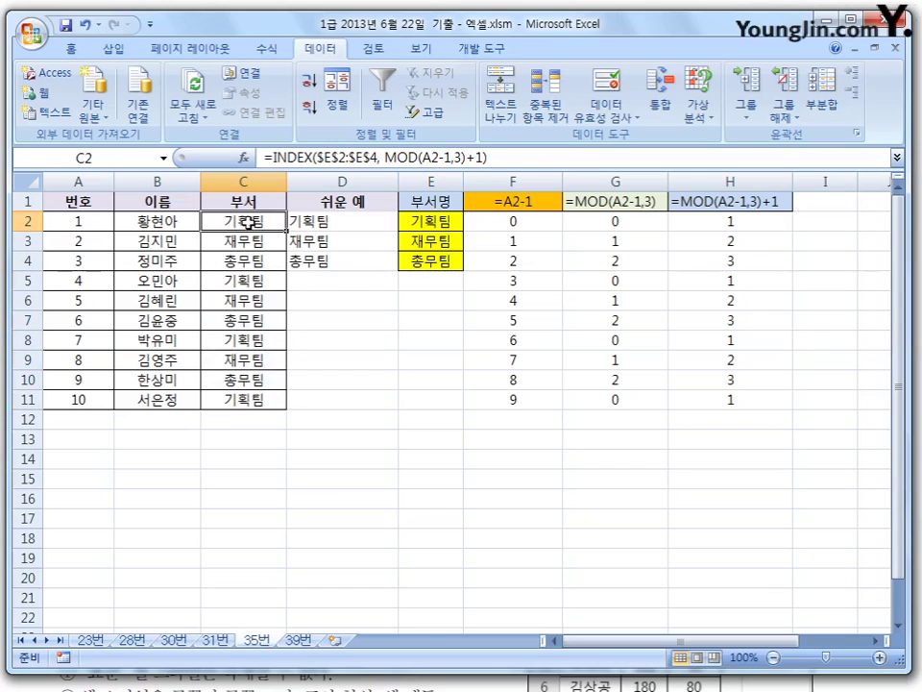
# Compare the simple INDEX formulas in D2:D4 with the department names they reference in E2:E4
pyautogui.click(354, 224)
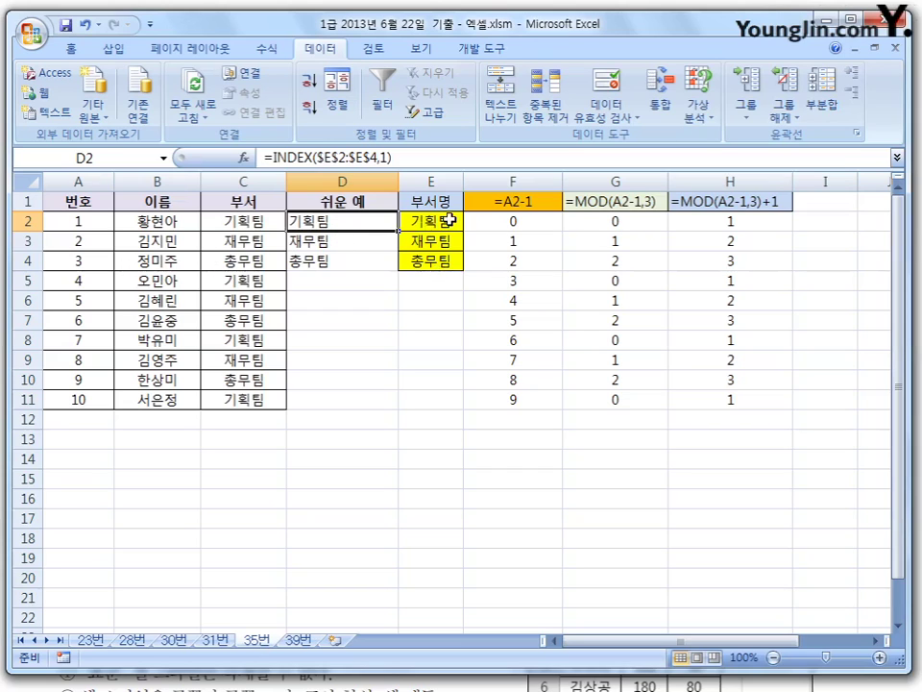
pyautogui.click(368, 241)
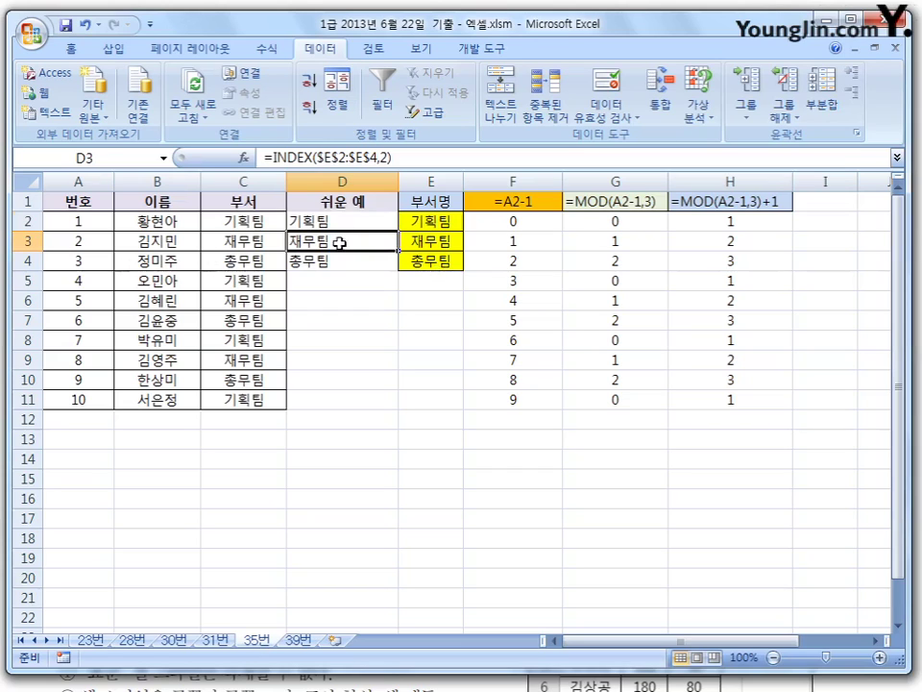
pyautogui.click(357, 263)
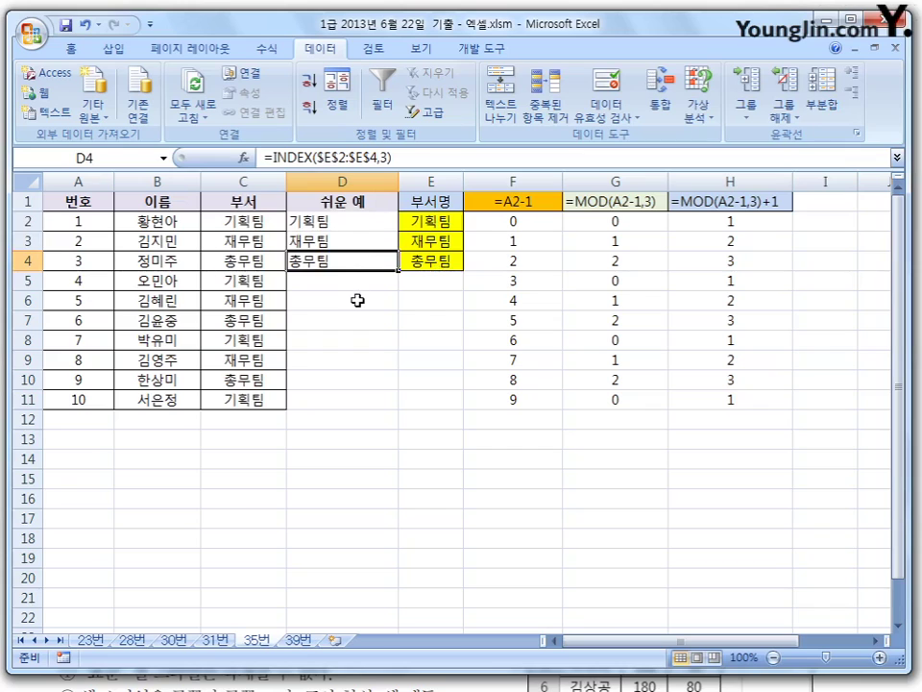
pyautogui.click(446, 222)
pyautogui.click(445, 242)
pyautogui.click(439, 262)
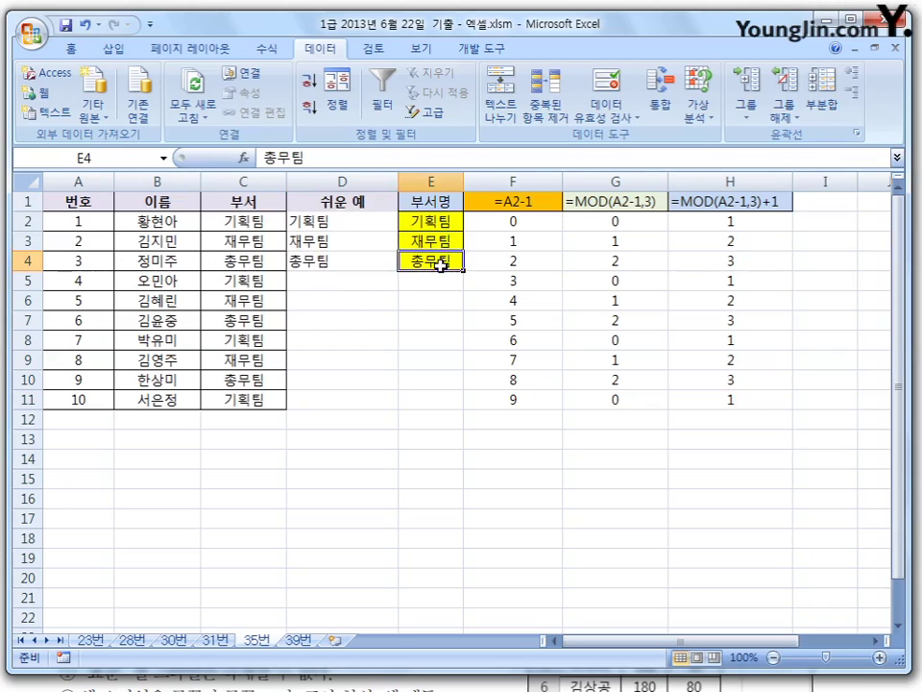
pyautogui.click(448, 222)
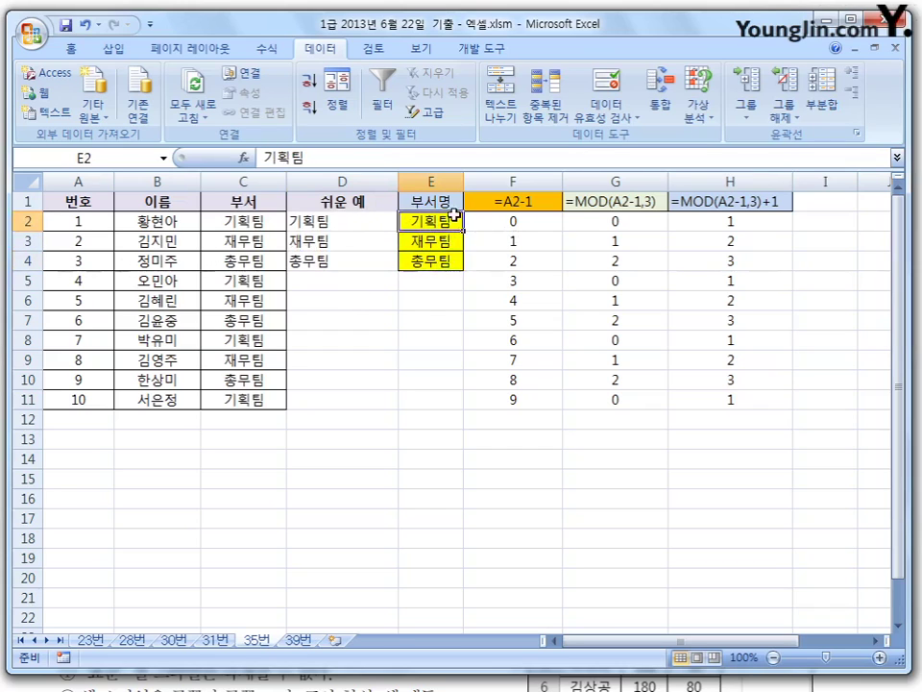
pyautogui.click(441, 244)
pyautogui.click(434, 261)
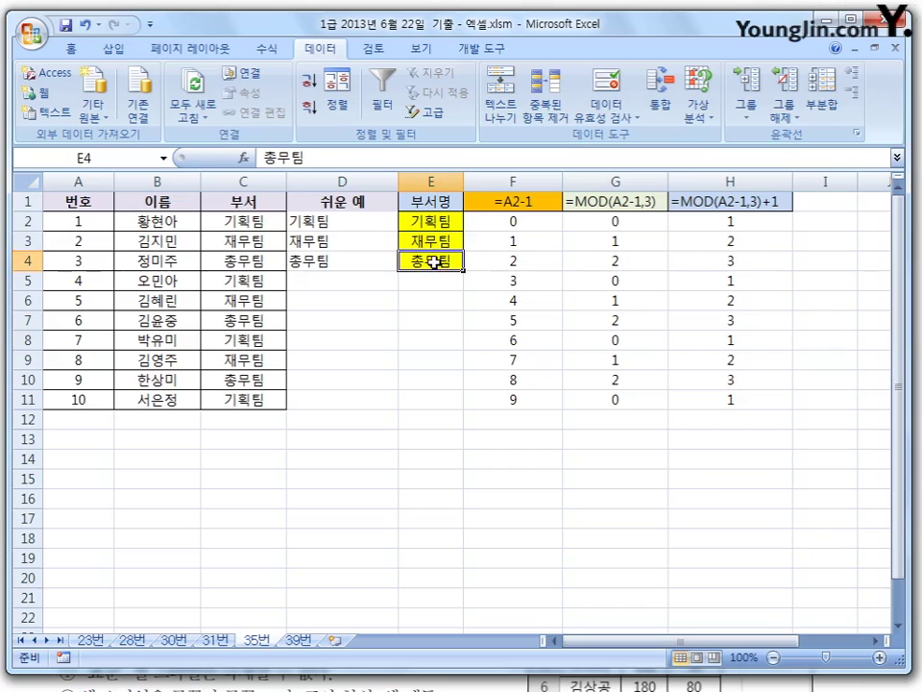
pyautogui.click(447, 225)
pyautogui.click(447, 242)
pyautogui.click(441, 262)
# Review the sequence numbers in A2:A7 against the example INDEX formulas in D2:D4
pyautogui.click(98, 222)
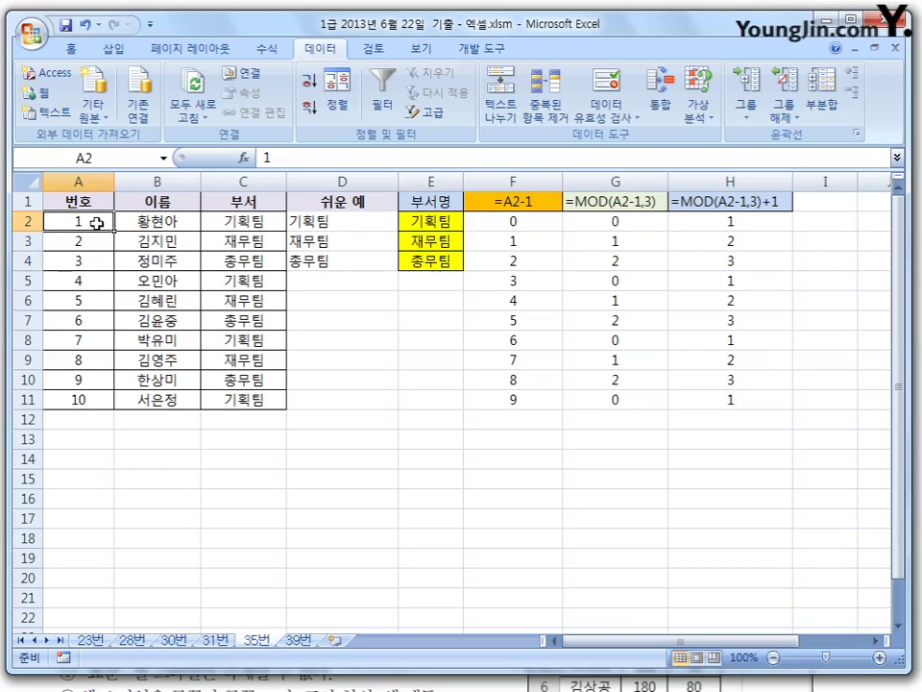
pyautogui.click(101, 241)
pyautogui.click(92, 262)
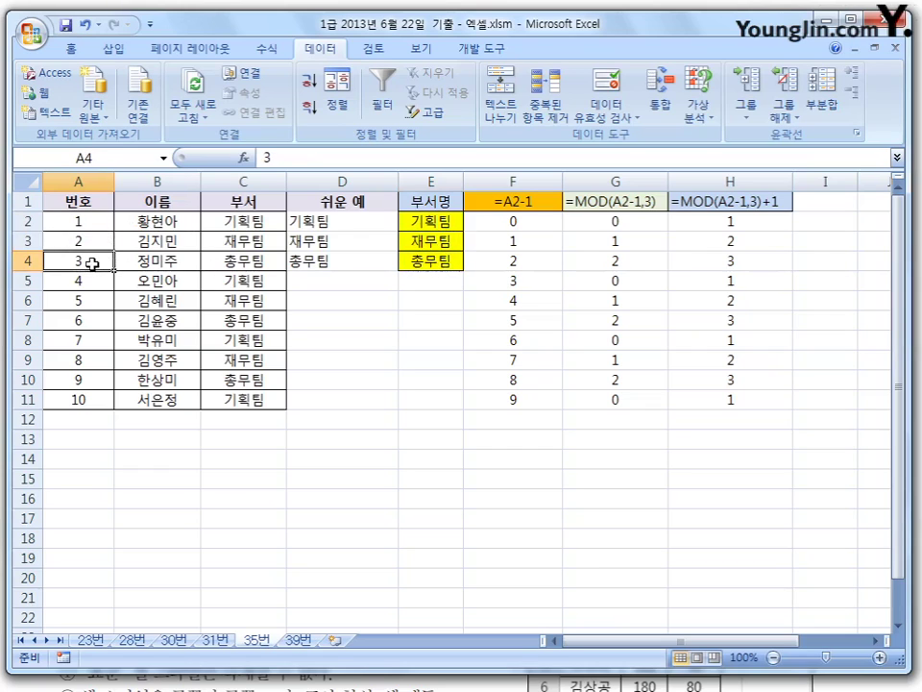
pyautogui.click(102, 282)
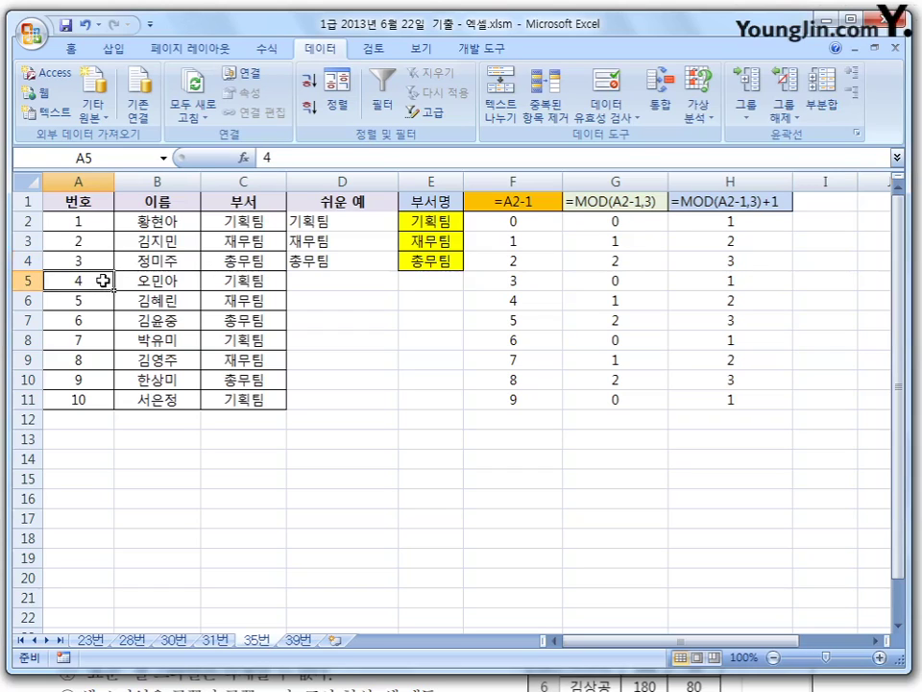
pyautogui.click(94, 302)
pyautogui.click(102, 322)
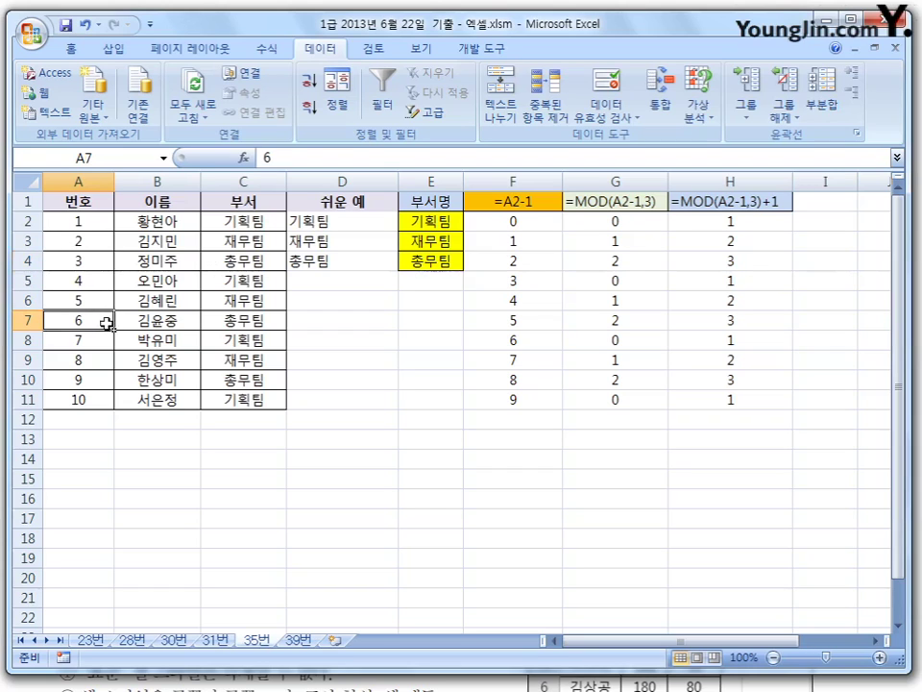
pyautogui.click(363, 224)
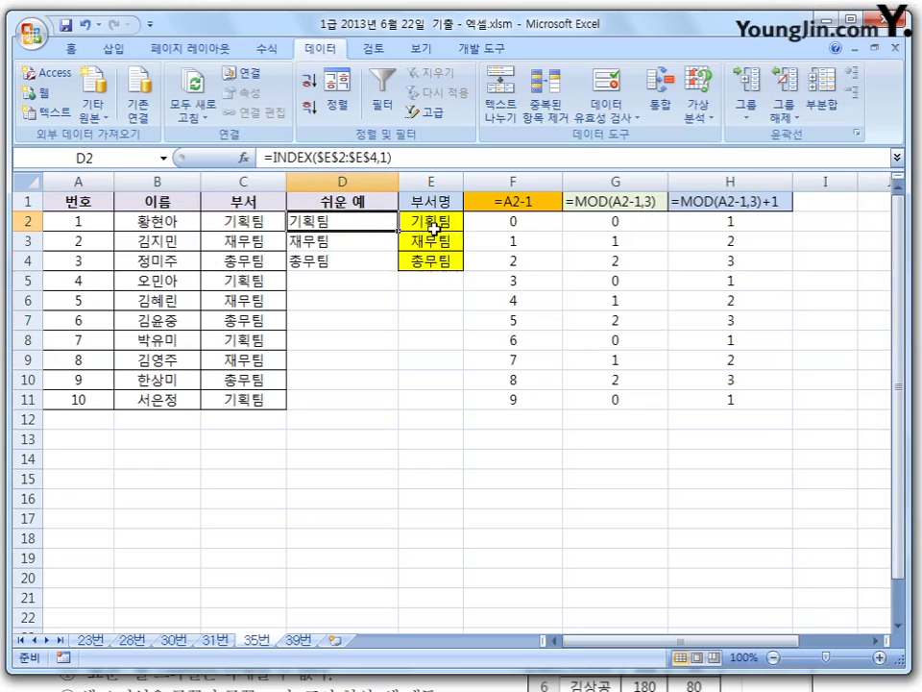
pyautogui.click(371, 245)
pyautogui.click(371, 262)
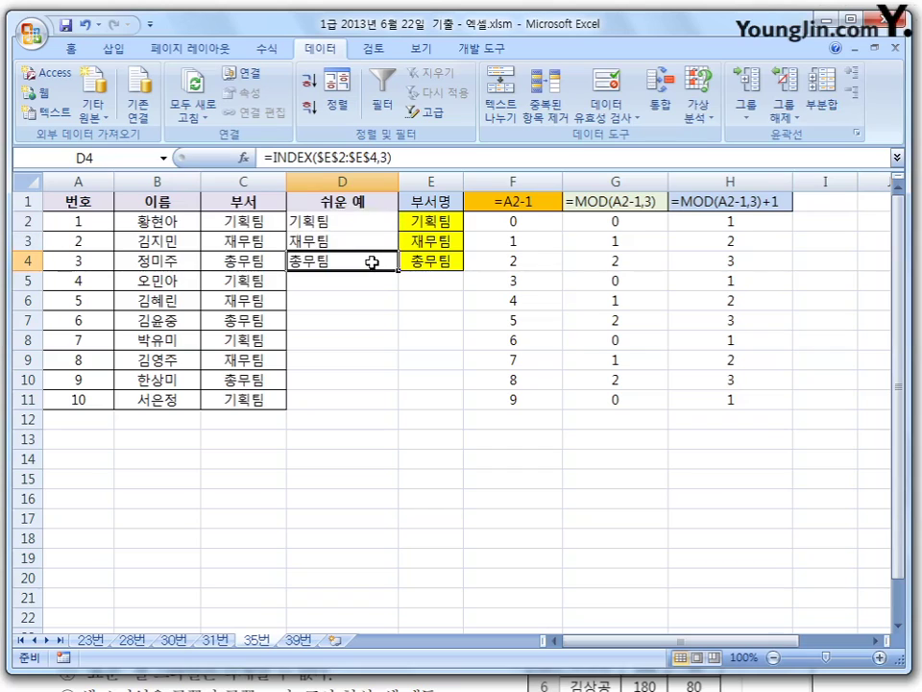
# Inspect the combined INDEX and MOD formulas down the 부서 column from C2 to C11
pyautogui.click(270, 223)
pyautogui.click(268, 262)
pyautogui.click(279, 281)
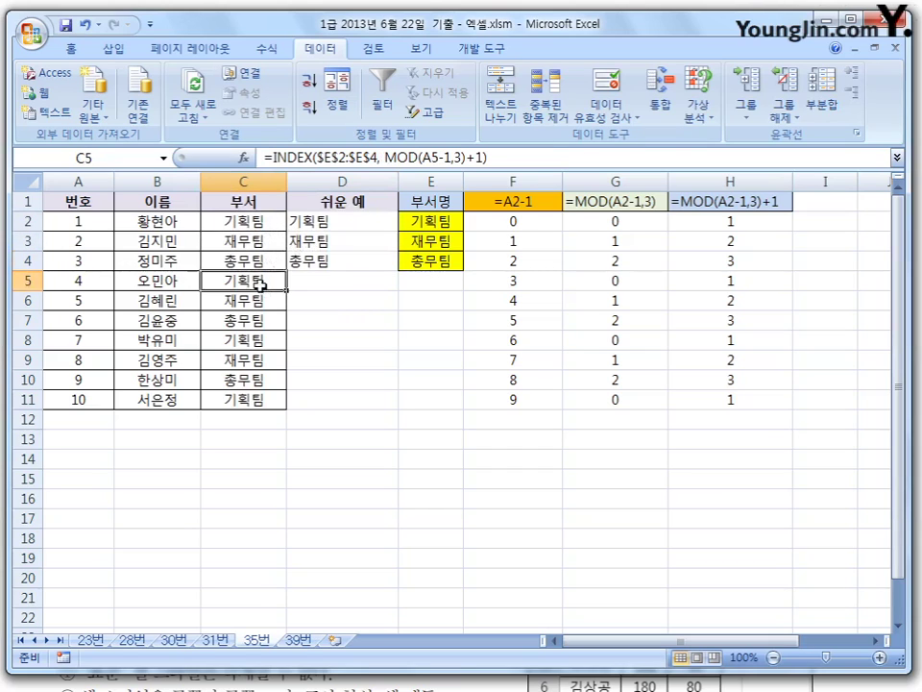
pyautogui.click(273, 301)
pyautogui.click(275, 320)
pyautogui.click(272, 340)
pyautogui.click(271, 360)
pyautogui.click(271, 380)
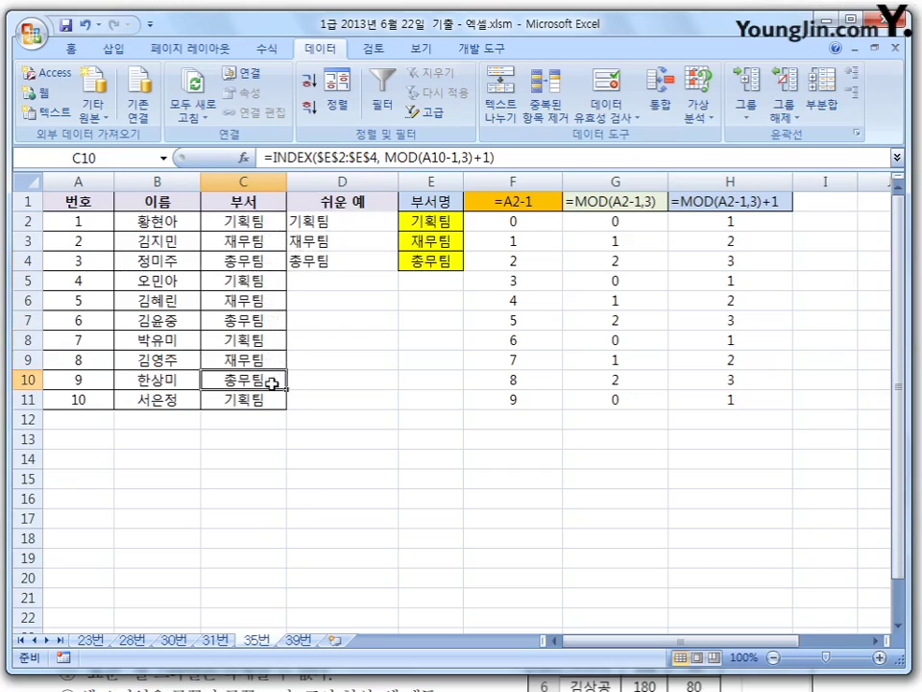
pyautogui.click(274, 400)
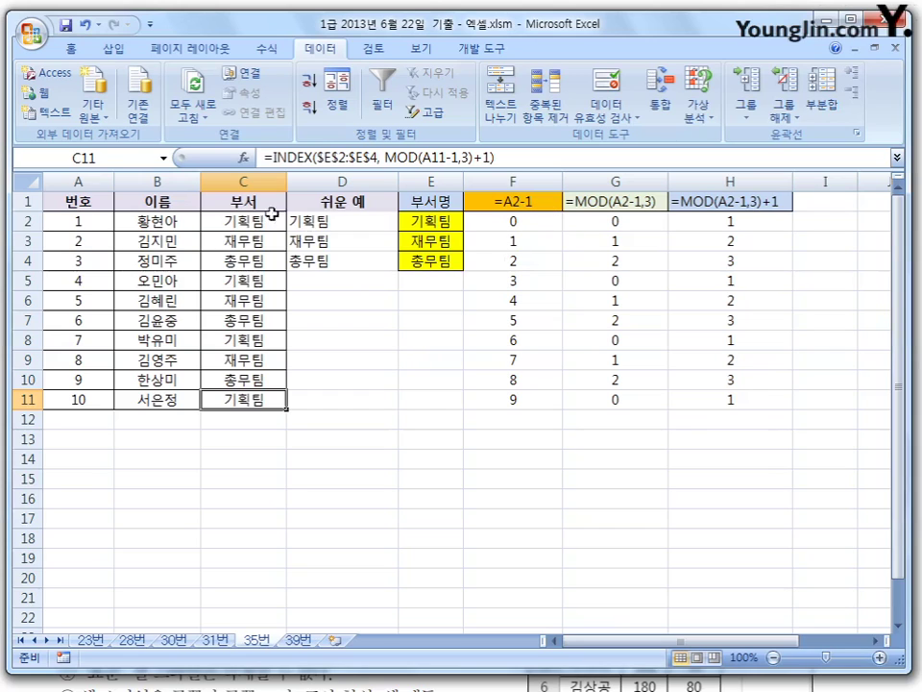
pyautogui.click(259, 221)
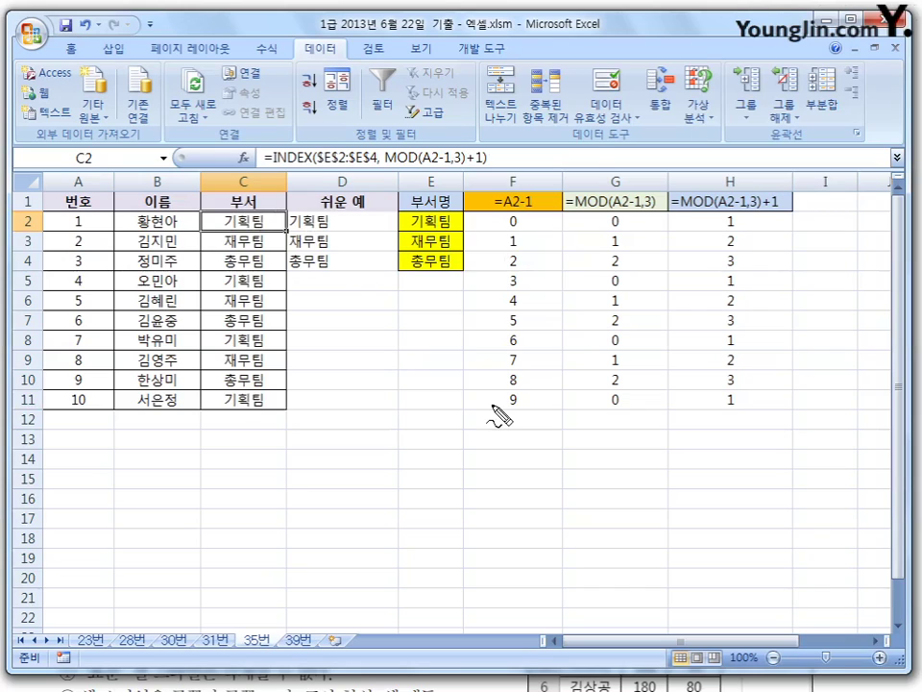
# Mark the arguments of C2's INDEX formula and its E2:E4 range in red ink, and number the column C departments 1, 2, 3 repeatedly
pyautogui.moveTo(273, 163); pyautogui.dragTo(376, 164)
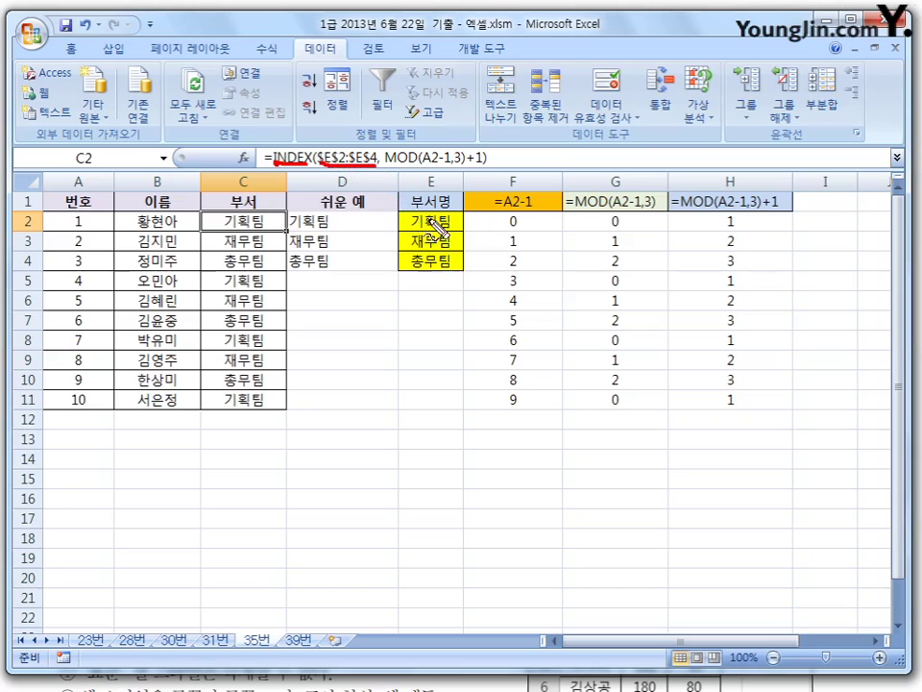
pyautogui.moveTo(452, 265)
pyautogui.mouseDown()
pyautogui.moveTo(409, 253)
pyautogui.moveTo(409, 226)
pyautogui.moveTo(447, 220)
pyautogui.moveTo(466, 241)
pyautogui.moveTo(457, 263)
pyautogui.mouseUp()
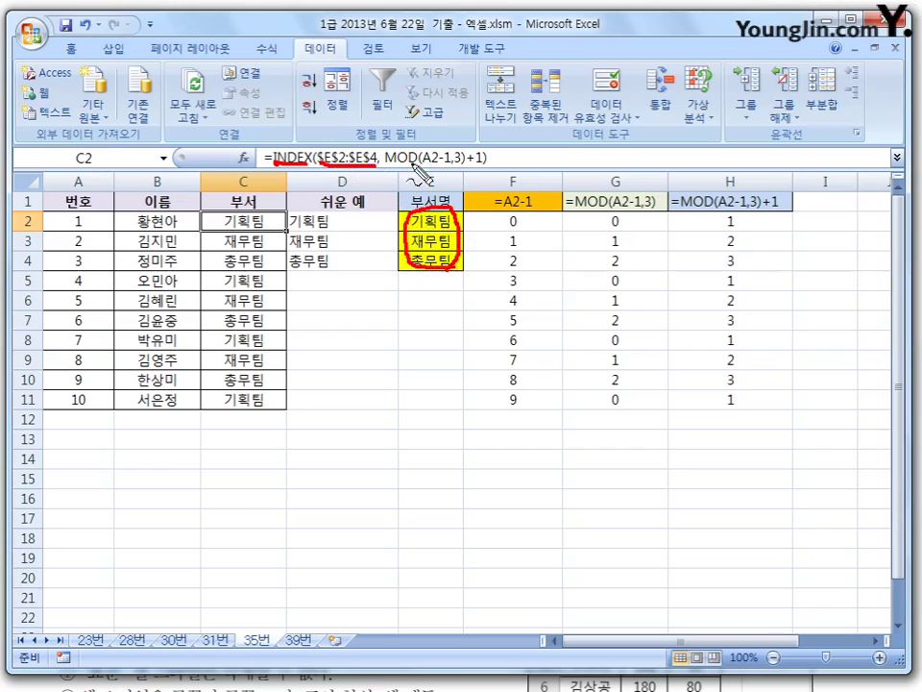
pyautogui.moveTo(389, 139)
pyautogui.mouseDown()
pyautogui.moveTo(368, 171)
pyautogui.moveTo(487, 164)
pyautogui.mouseUp()
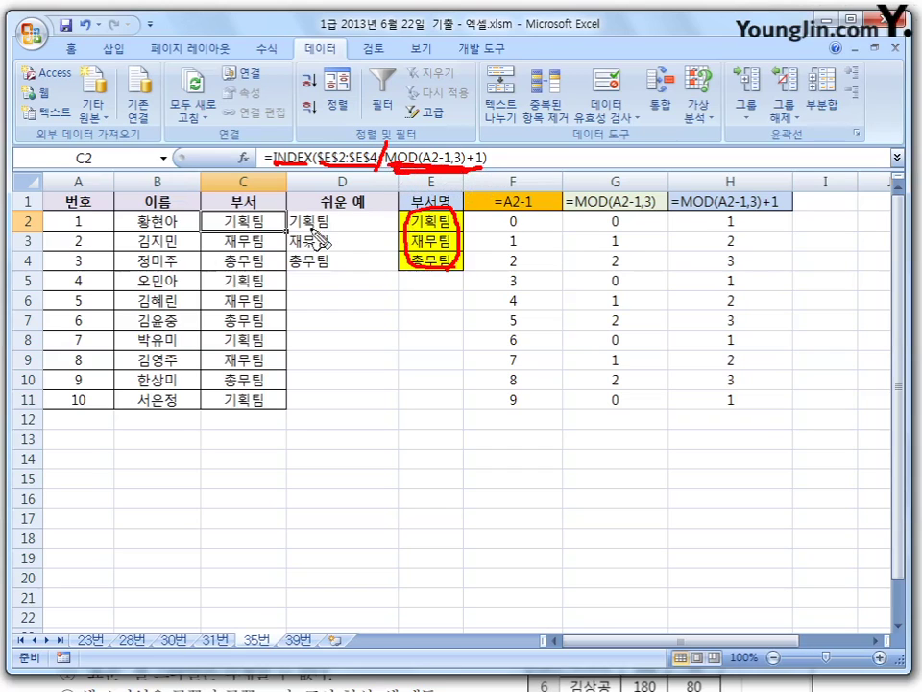
pyautogui.moveTo(270, 215)
pyautogui.mouseDown()
pyautogui.moveTo(288, 279)
pyautogui.moveTo(269, 268)
pyautogui.moveTo(272, 329)
pyautogui.mouseUp()
pyautogui.moveTo(271, 333)
pyautogui.mouseDown()
pyautogui.moveTo(282, 362)
pyautogui.moveTo(270, 409)
pyautogui.mouseUp()
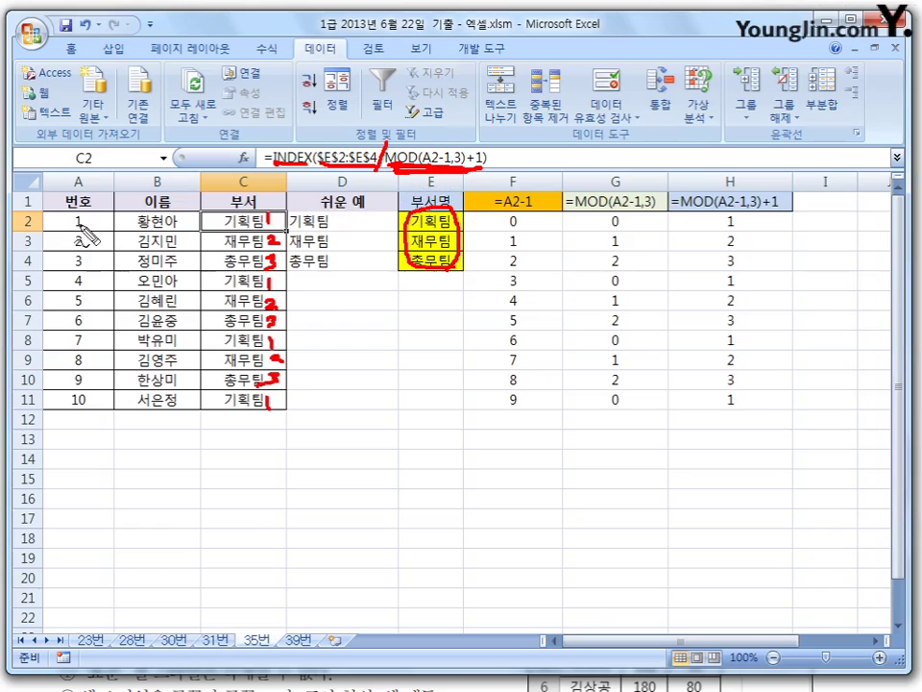
# Circle the number in A2, handwrite the calculation (1-1, 3)+1 below the department list, and clear the ink from the screen
pyautogui.moveTo(83, 219); pyautogui.dragTo(80, 224)
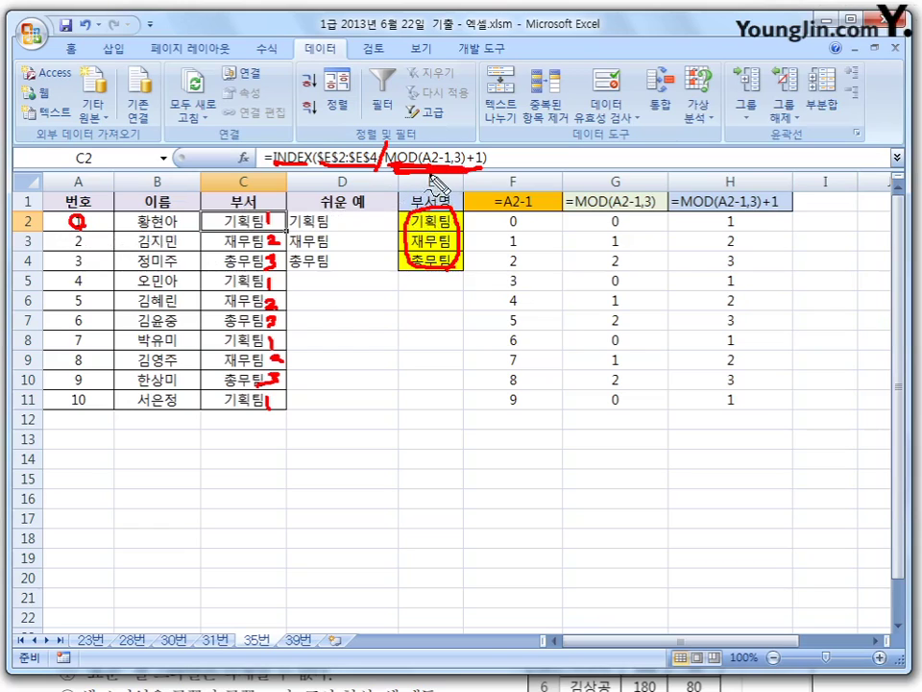
pyautogui.moveTo(407, 328)
pyautogui.mouseDown()
pyautogui.moveTo(406, 346)
pyautogui.moveTo(438, 336)
pyautogui.moveTo(450, 348)
pyautogui.mouseUp()
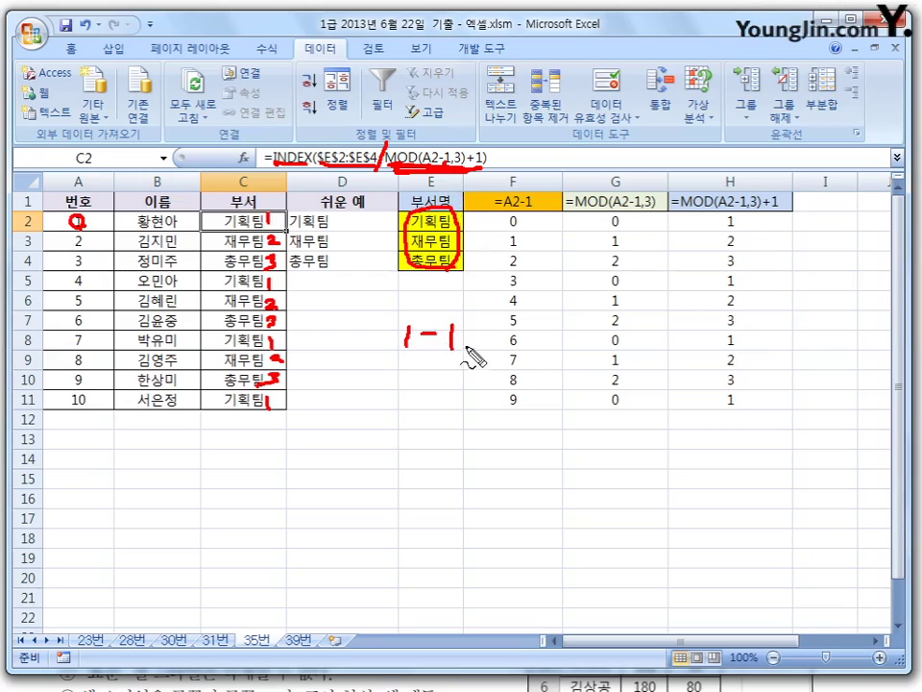
pyautogui.moveTo(467, 346)
pyautogui.mouseDown()
pyautogui.moveTo(466, 358)
pyautogui.moveTo(504, 333)
pyautogui.moveTo(494, 353)
pyautogui.mouseUp()
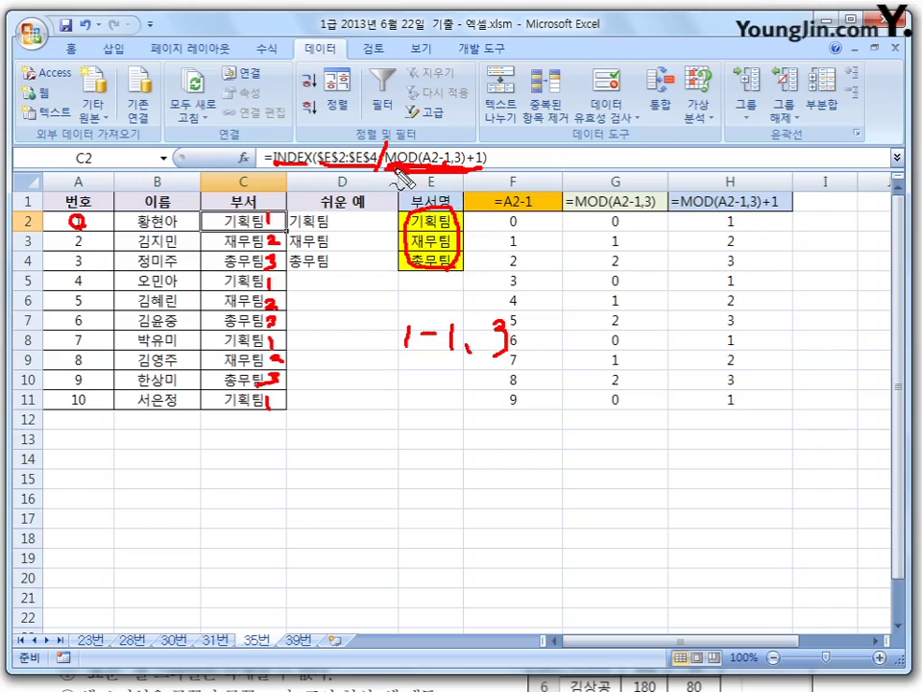
pyautogui.moveTo(400, 306); pyautogui.dragTo(396, 368)
pyautogui.moveTo(520, 307)
pyautogui.mouseDown()
pyautogui.moveTo(524, 358)
pyautogui.moveTo(569, 340)
pyautogui.mouseUp()
pyautogui.moveTo(558, 330)
pyautogui.mouseDown()
pyautogui.moveTo(557, 354)
pyautogui.moveTo(587, 348)
pyautogui.moveTo(589, 361)
pyautogui.mouseUp()
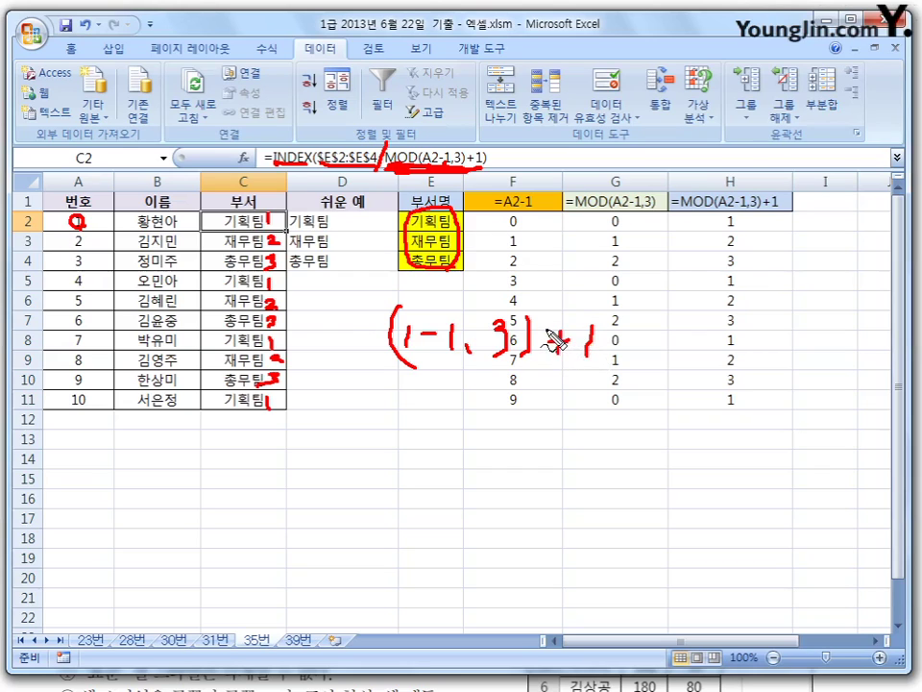
pyautogui.press('Escape')
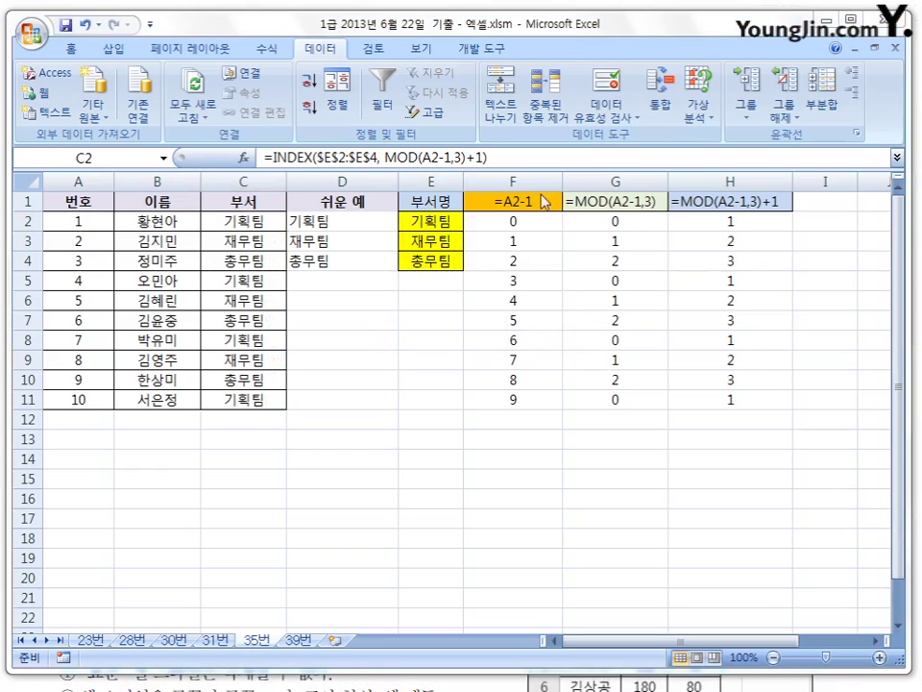
# Compare the numbers in A2:A3 with the matching =A2-1 style subtraction formulas in F2:F3
pyautogui.click(527, 227)
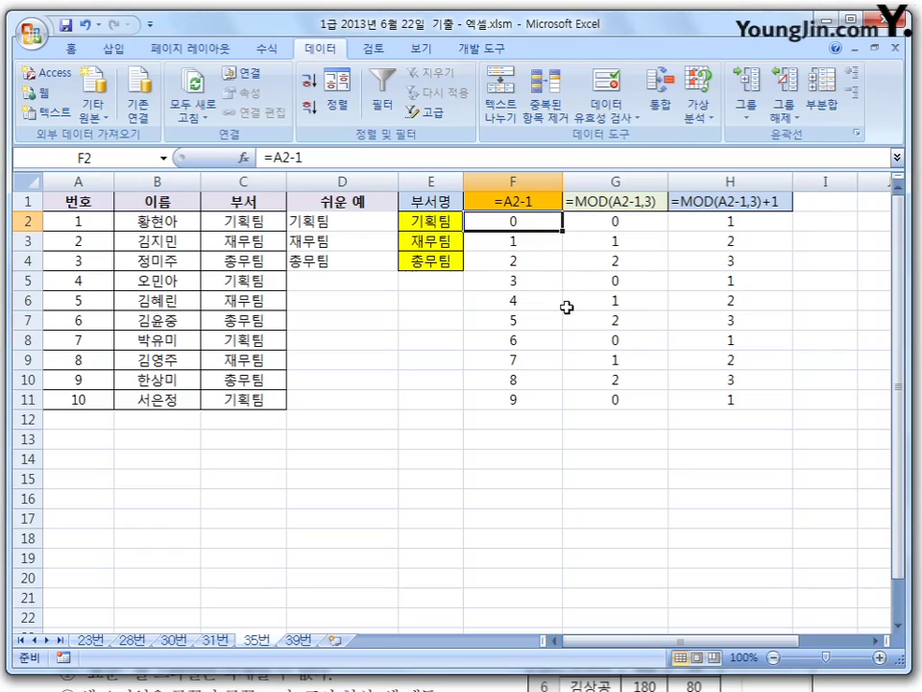
pyautogui.click(97, 222)
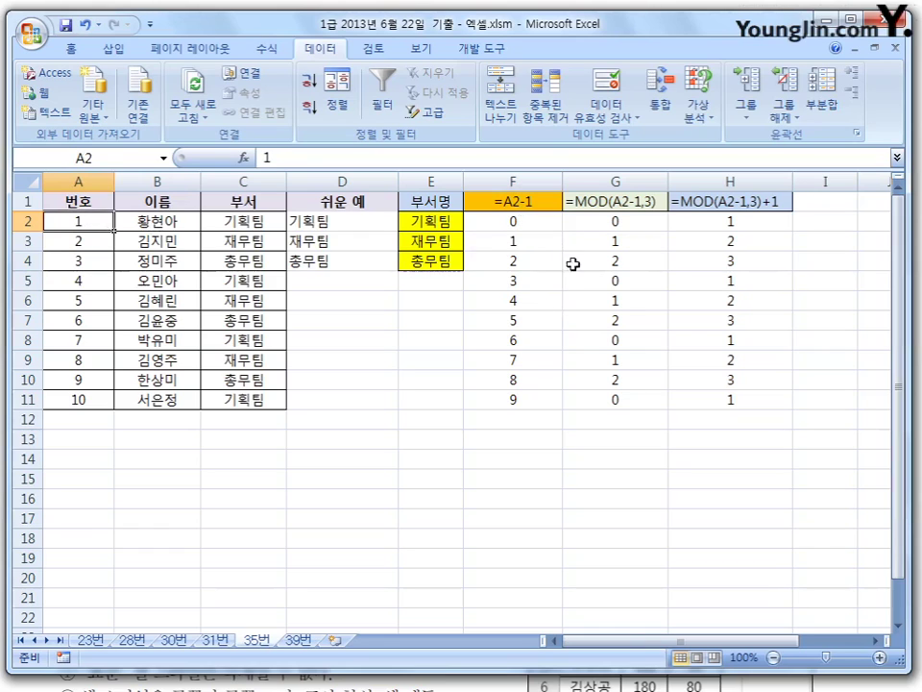
pyautogui.click(531, 227)
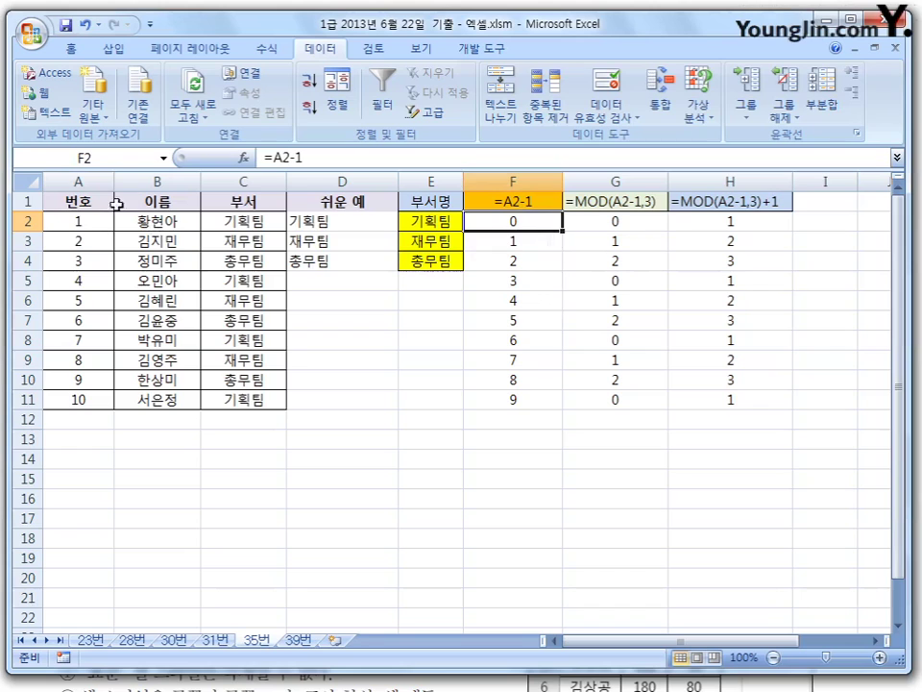
pyautogui.click(88, 226)
pyautogui.click(518, 221)
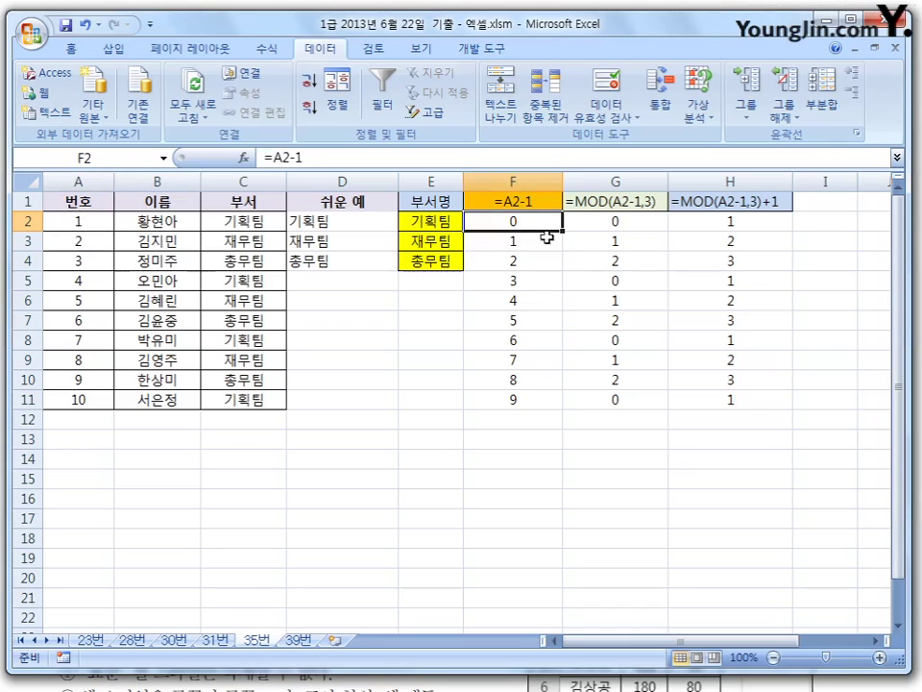
pyautogui.click(64, 240)
pyautogui.click(526, 243)
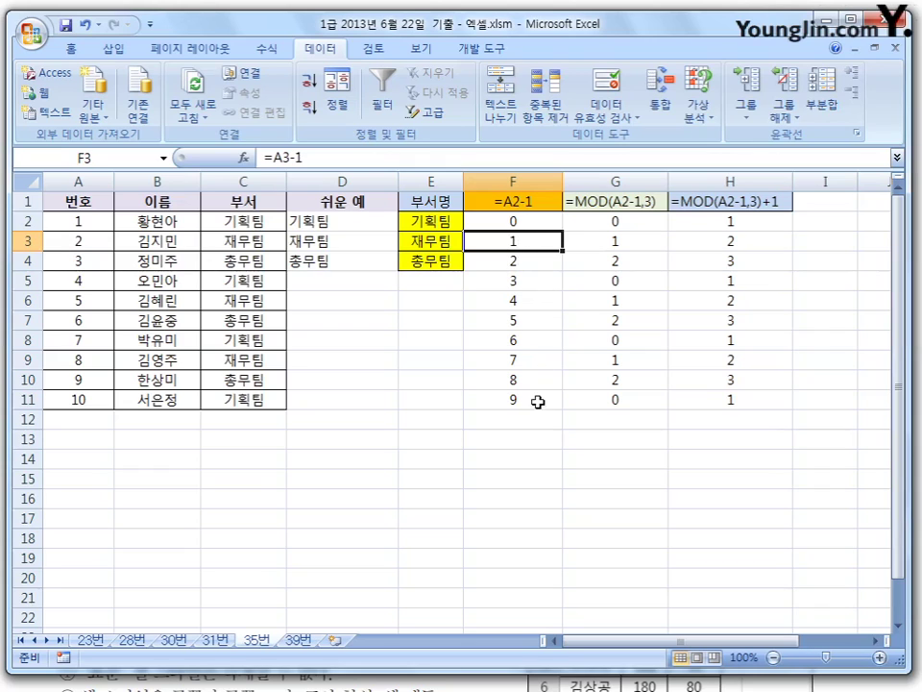
pyautogui.click(97, 220)
pyautogui.click(533, 225)
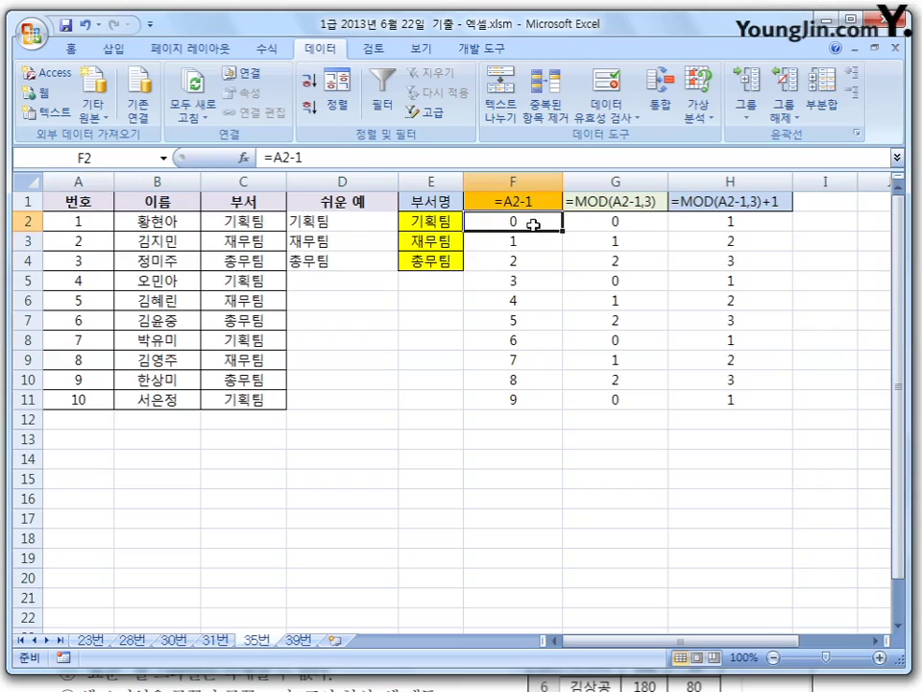
# Inspect the MOD formulas with divisor 3 in column G, checking rows 2 to 5, 9 and 10
pyautogui.click(634, 226)
pyautogui.click(644, 241)
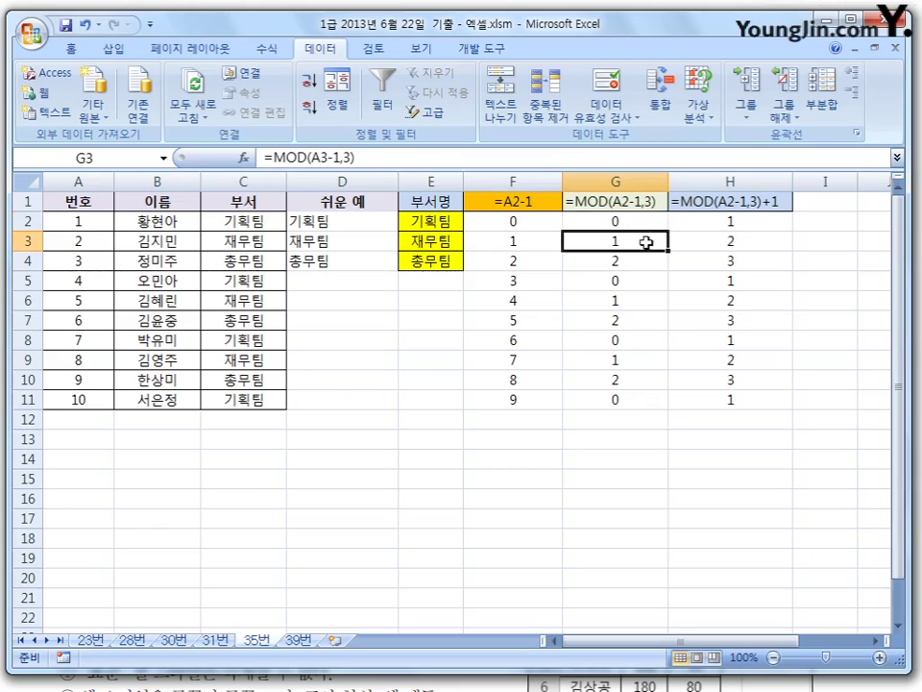
pyautogui.click(638, 260)
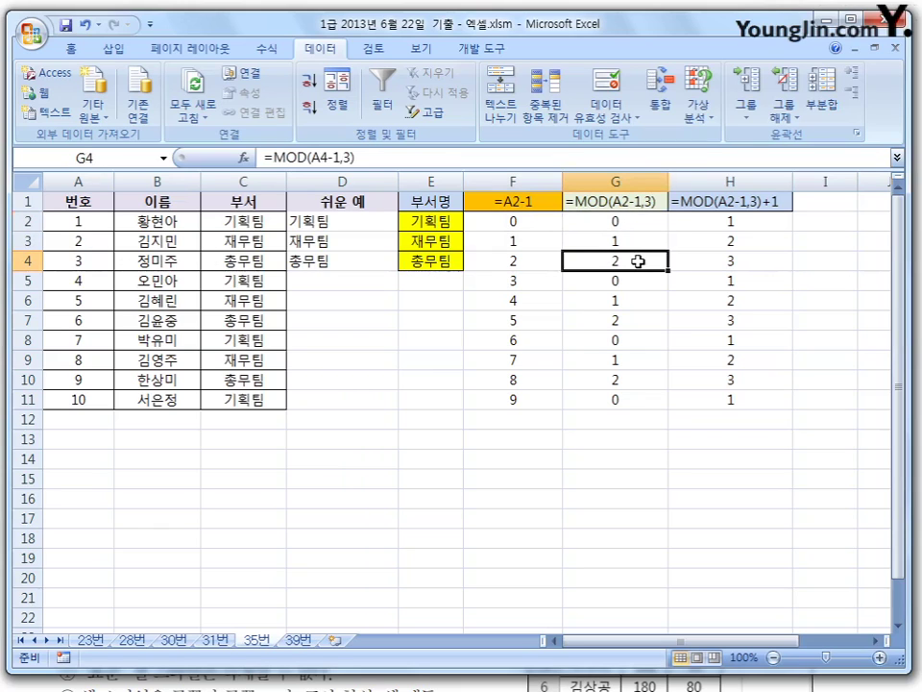
pyautogui.click(641, 279)
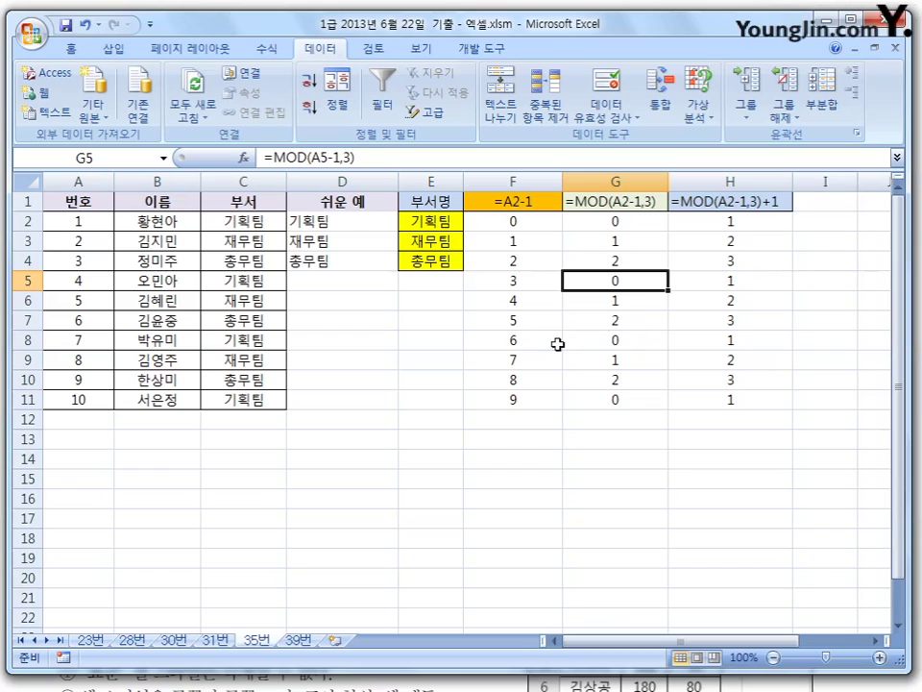
pyautogui.click(635, 359)
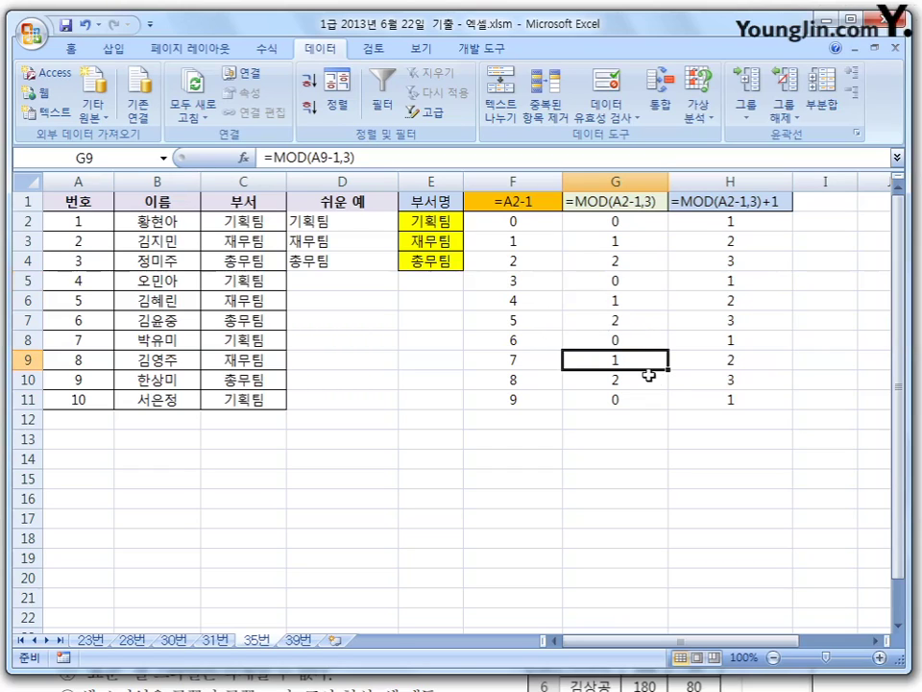
pyautogui.click(649, 376)
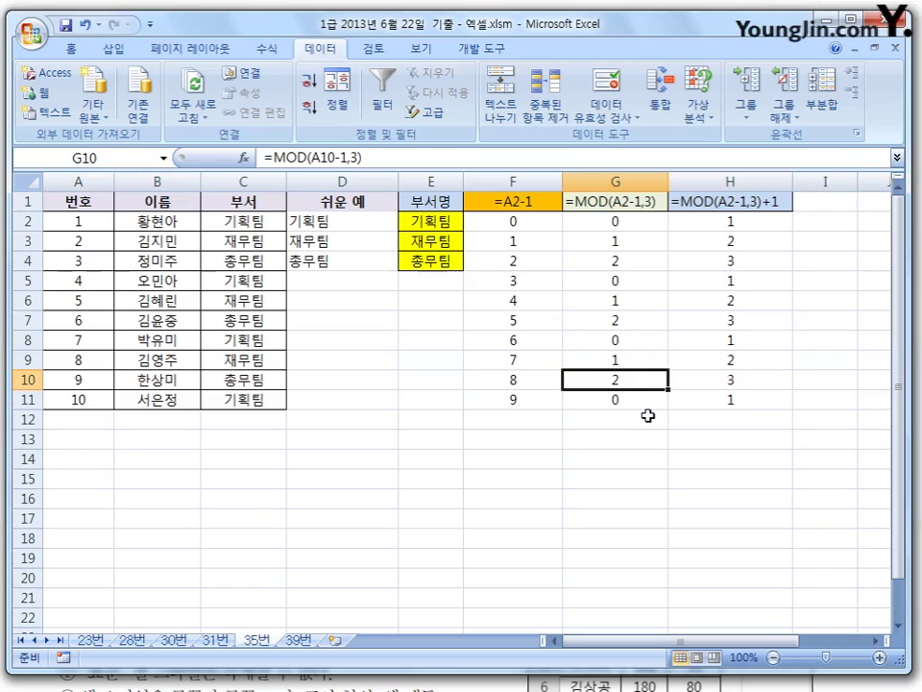
# Underline the MOD(A2-1,3)+1 part of C2's formula in red ink and bracket the repeating number groups down H2:H11
pyautogui.click(701, 223)
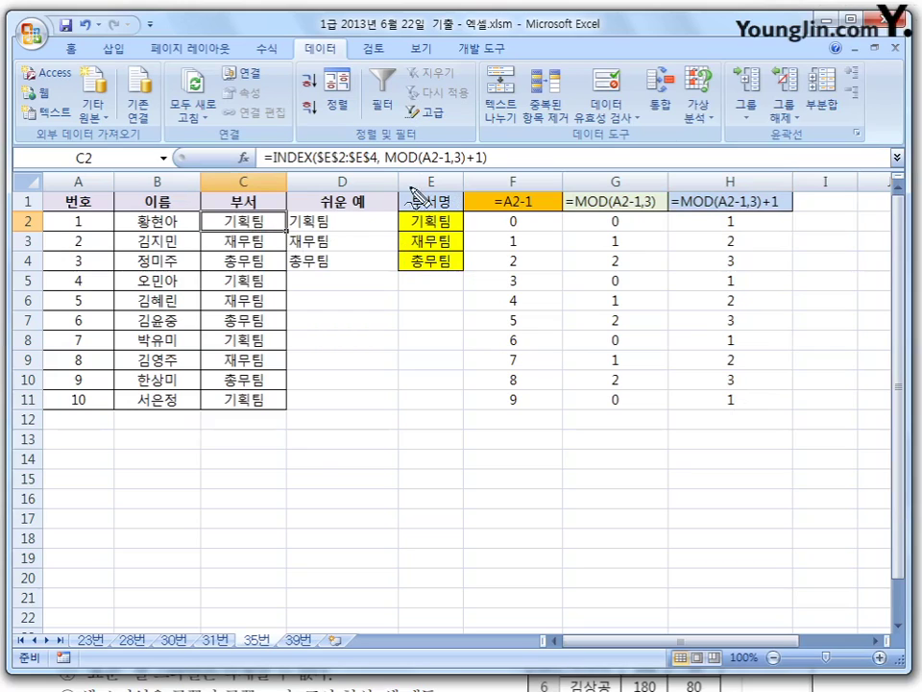
pyautogui.moveTo(383, 165); pyautogui.dragTo(445, 163)
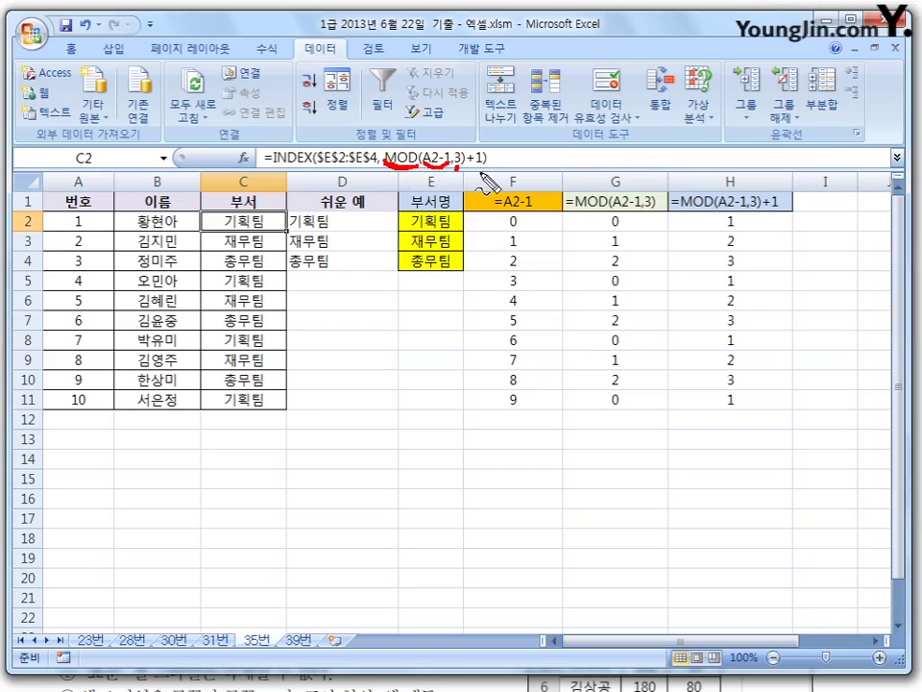
pyautogui.moveTo(468, 167); pyautogui.dragTo(488, 164)
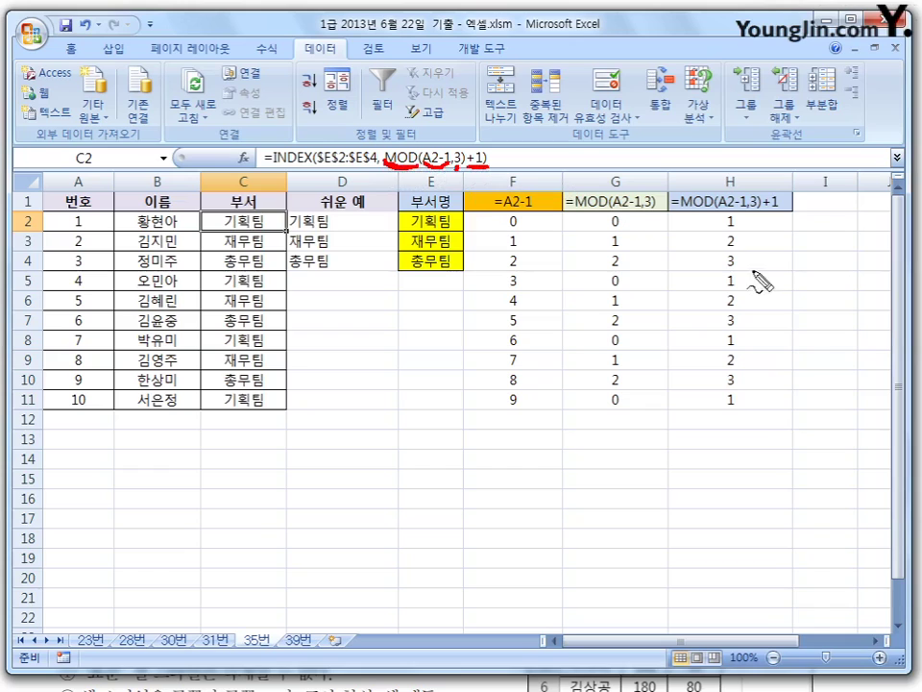
pyautogui.moveTo(740, 228); pyautogui.dragTo(745, 405)
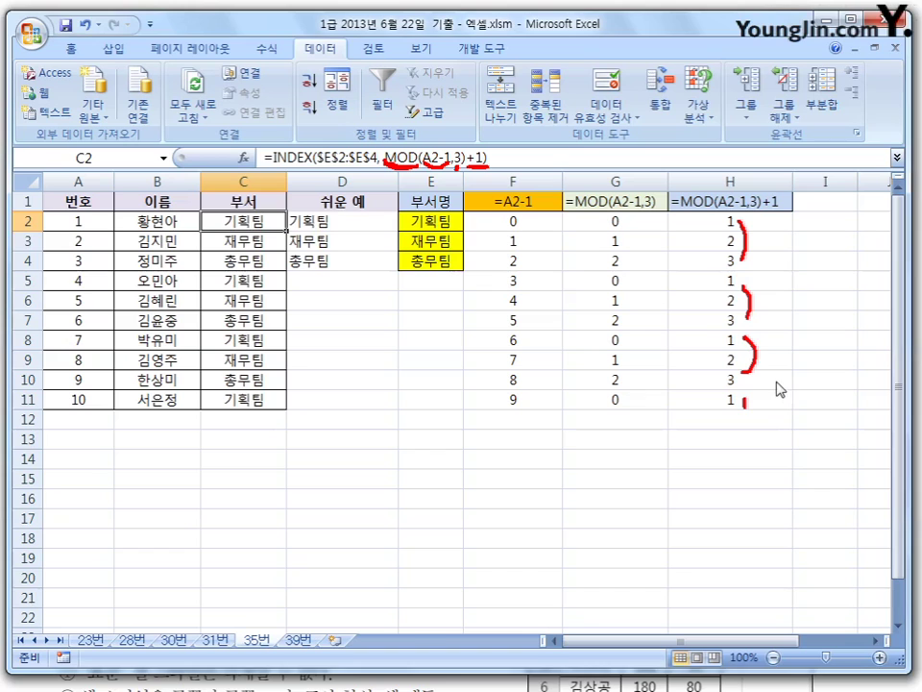
# Clear the red ink from the worksheet and switch to the exam paper showing question 35
pyautogui.press('Escape')
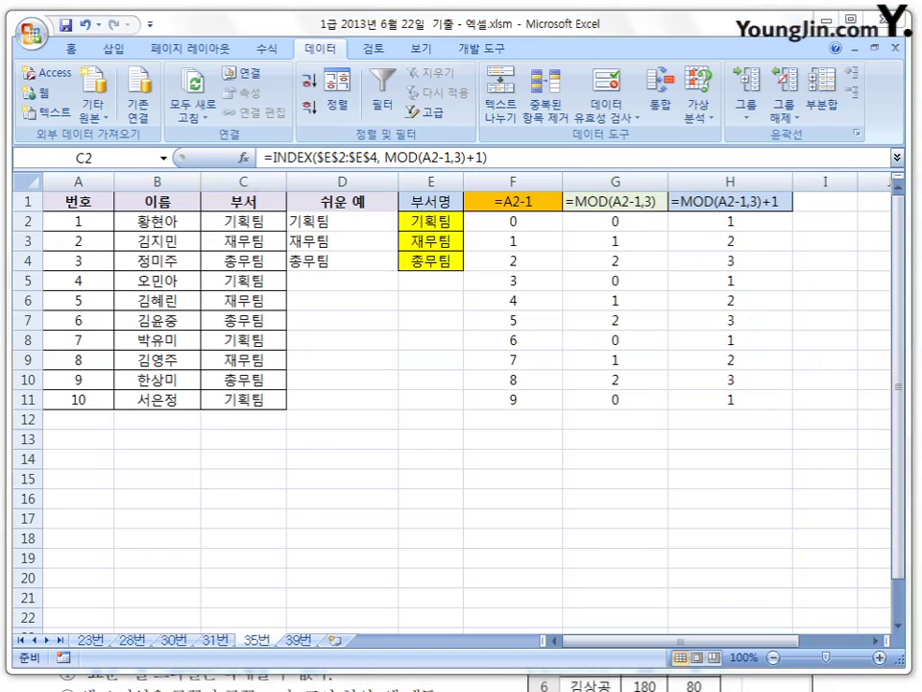
pyautogui.hotkey('alt', 'Tab')
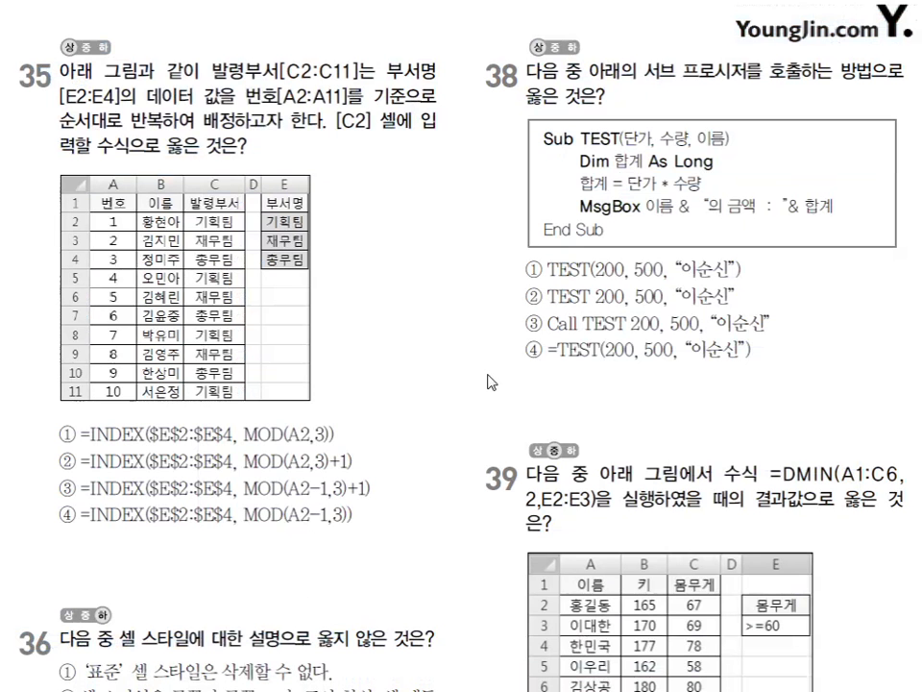